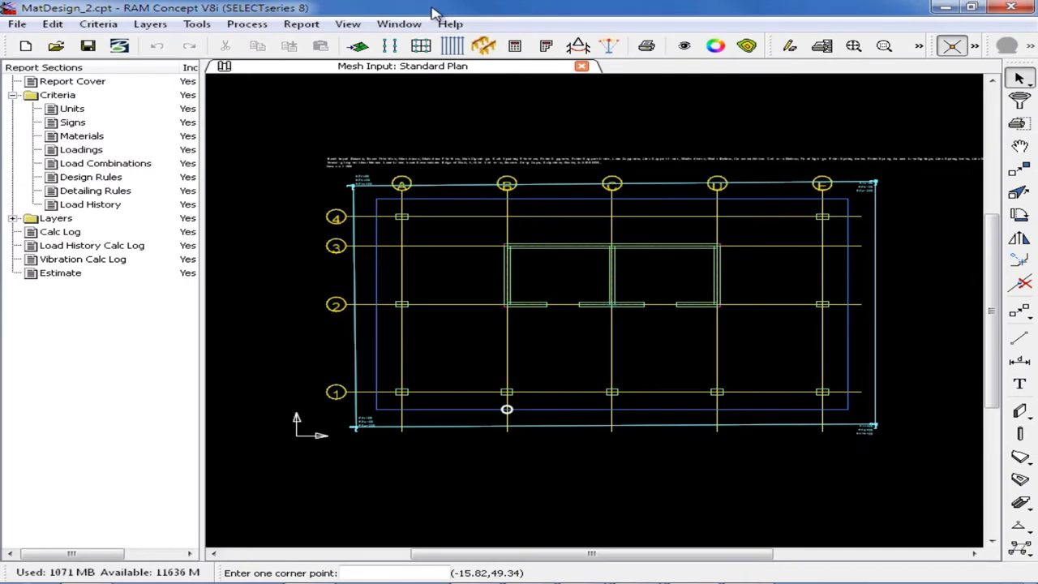
- In Calc Options, select the ACI 318-11 design code and IBC 2009 live load reduction, and check the iterations
click(98, 25)
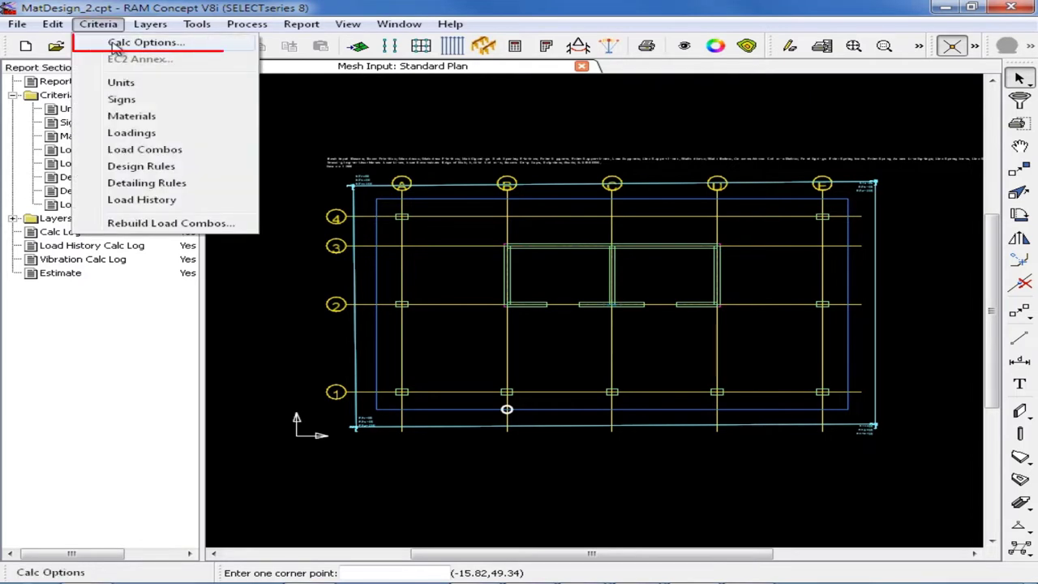
click(130, 43)
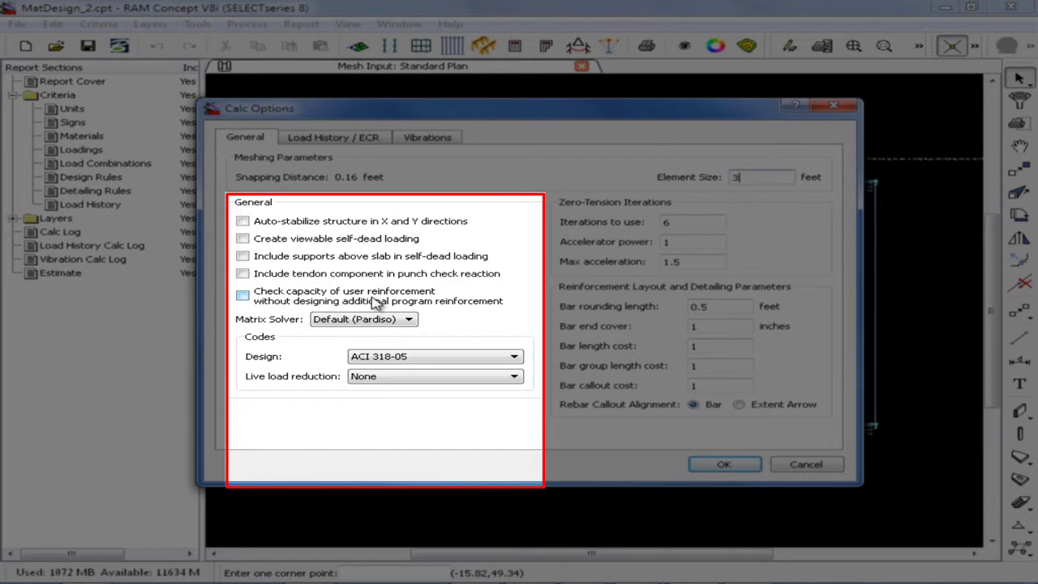
click(362, 358)
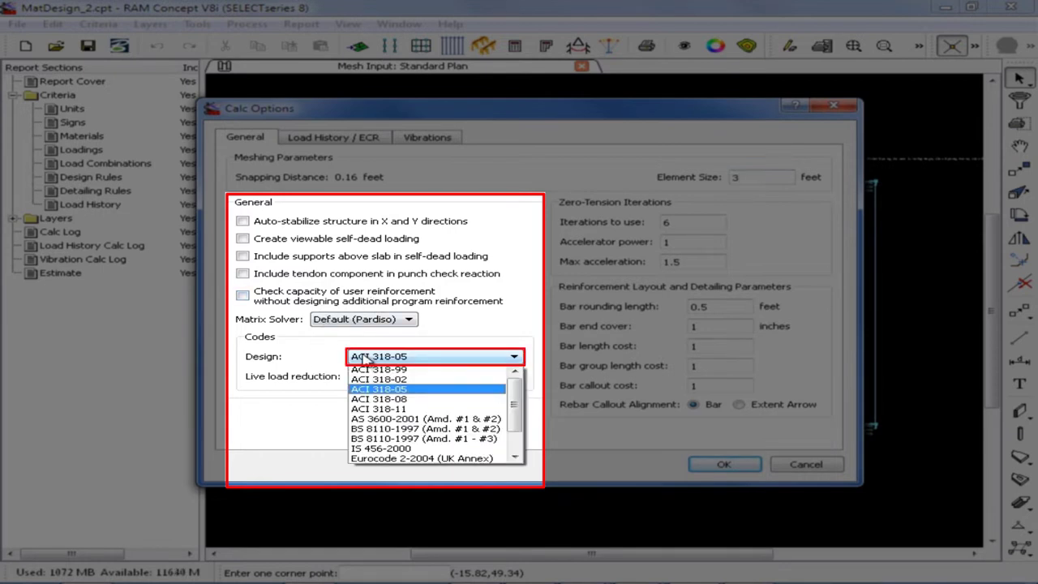
click(366, 409)
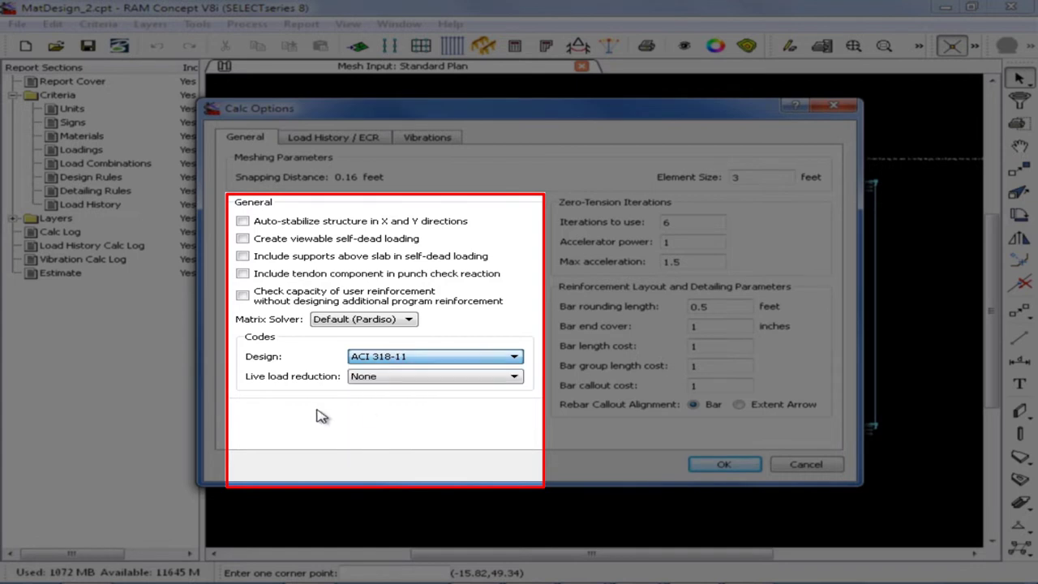
click(379, 380)
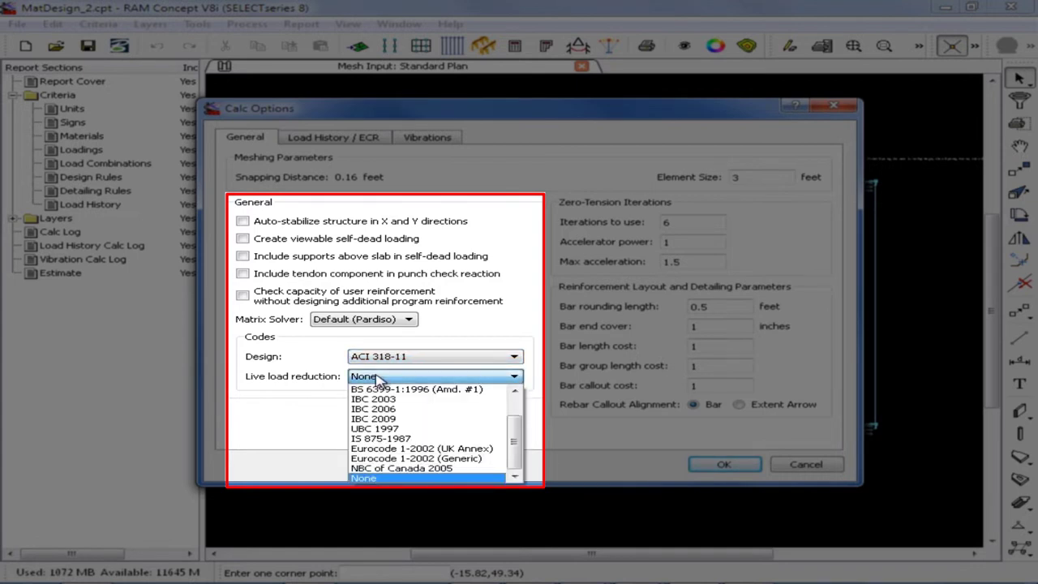
click(369, 419)
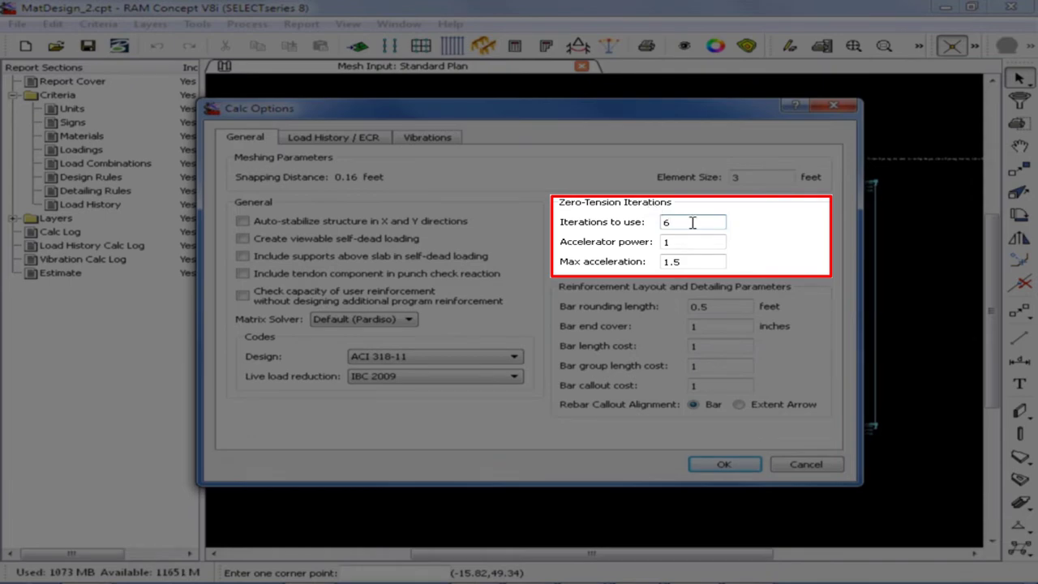
click(688, 222)
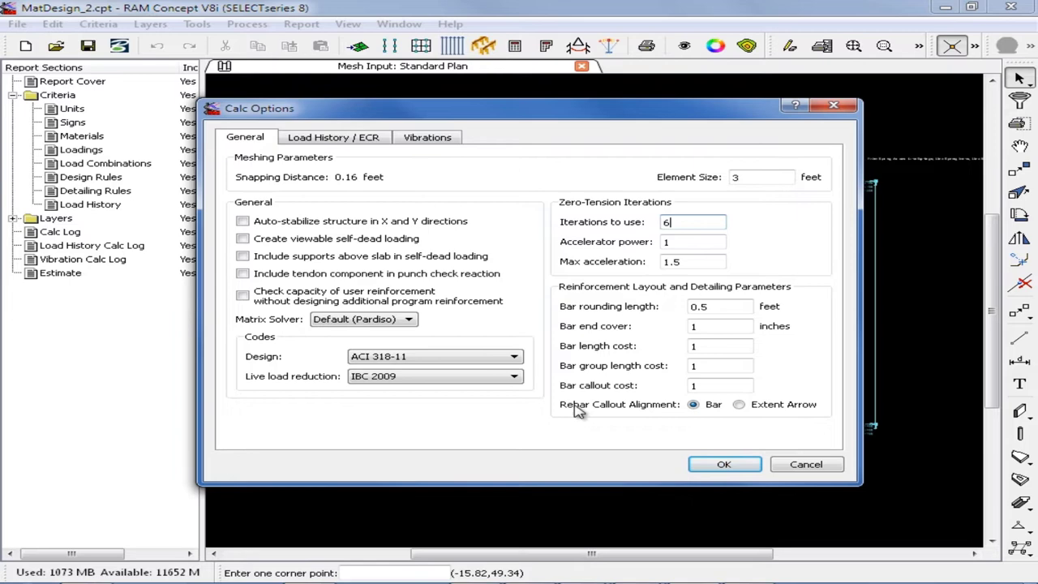
- Accept the Calc Options and rebuild load combinations and design status plans as a Mat Foundation
click(724, 465)
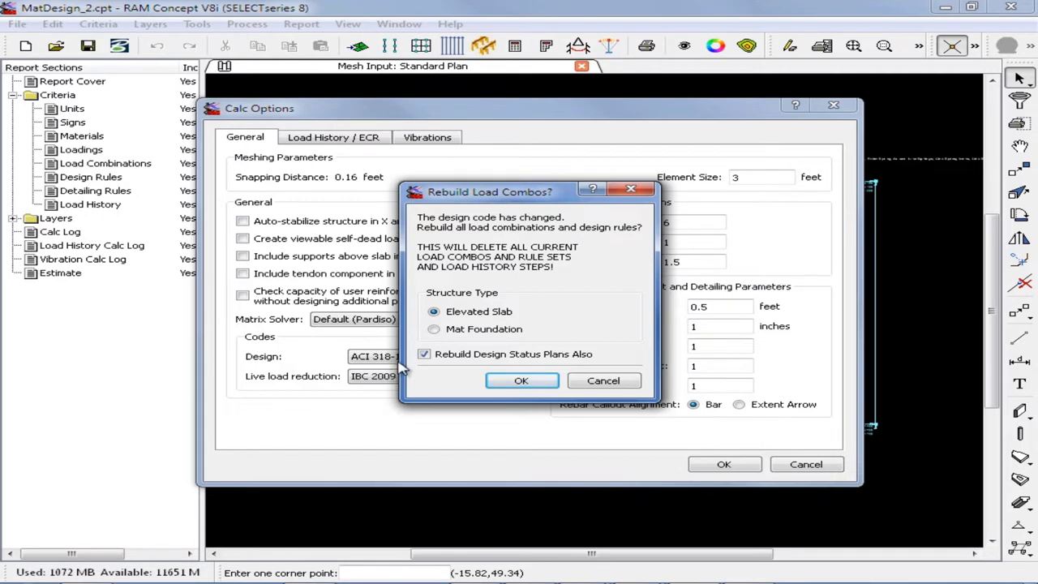
click(433, 329)
click(597, 362)
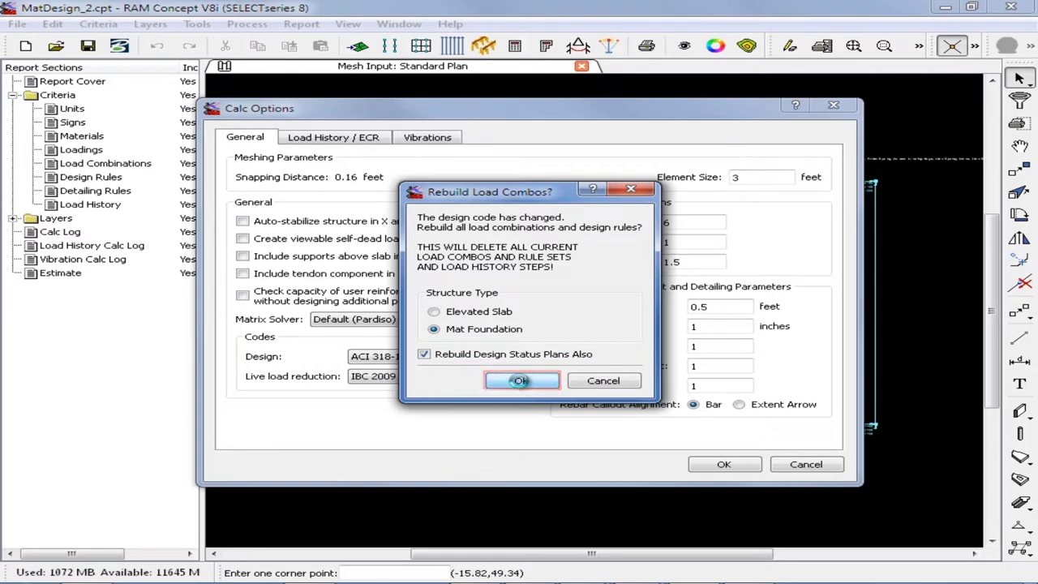
click(522, 380)
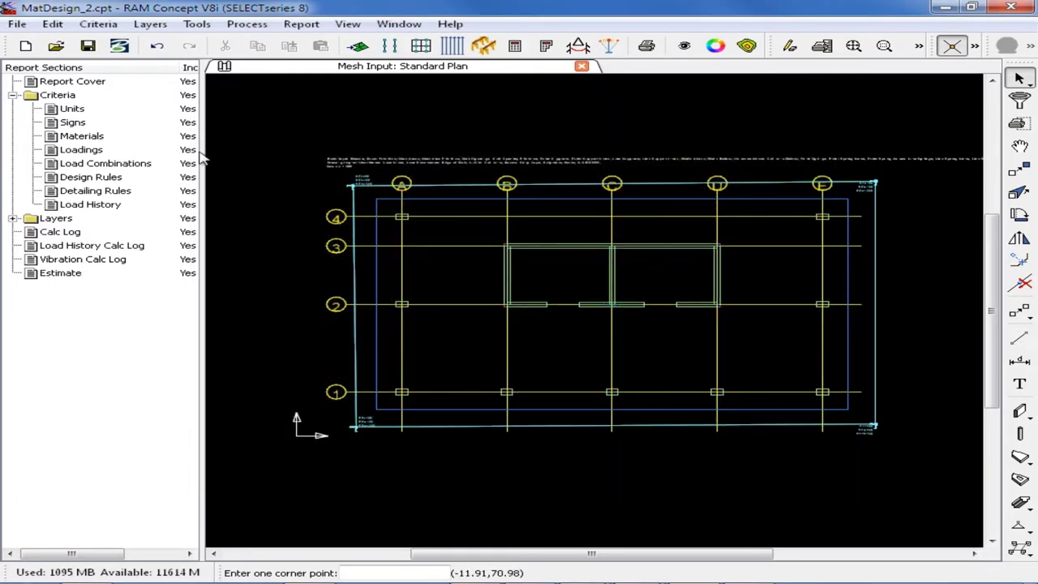
- Save the model, then run Calc All for the complete analysis and design
click(89, 46)
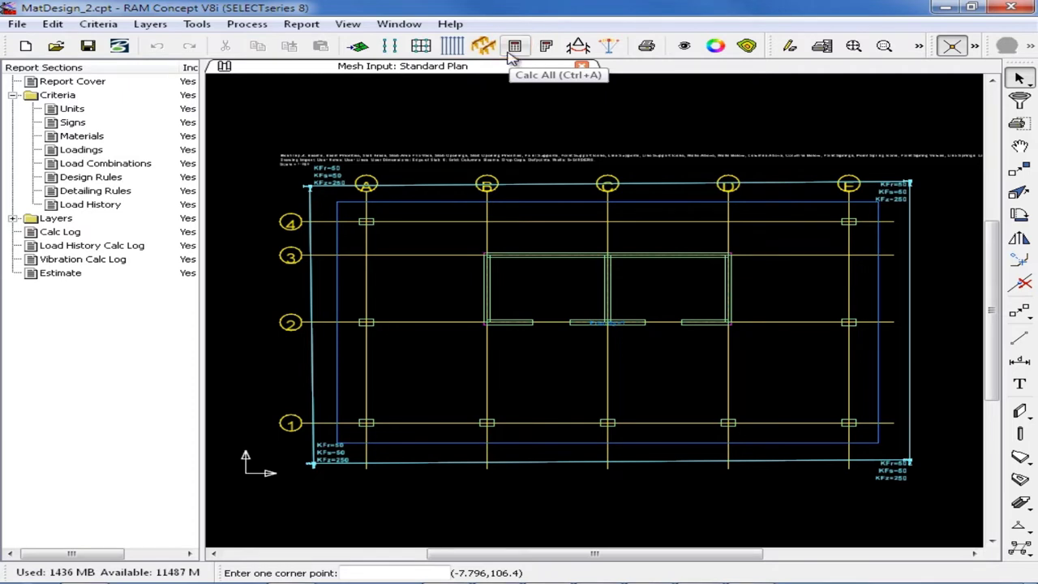
click(511, 55)
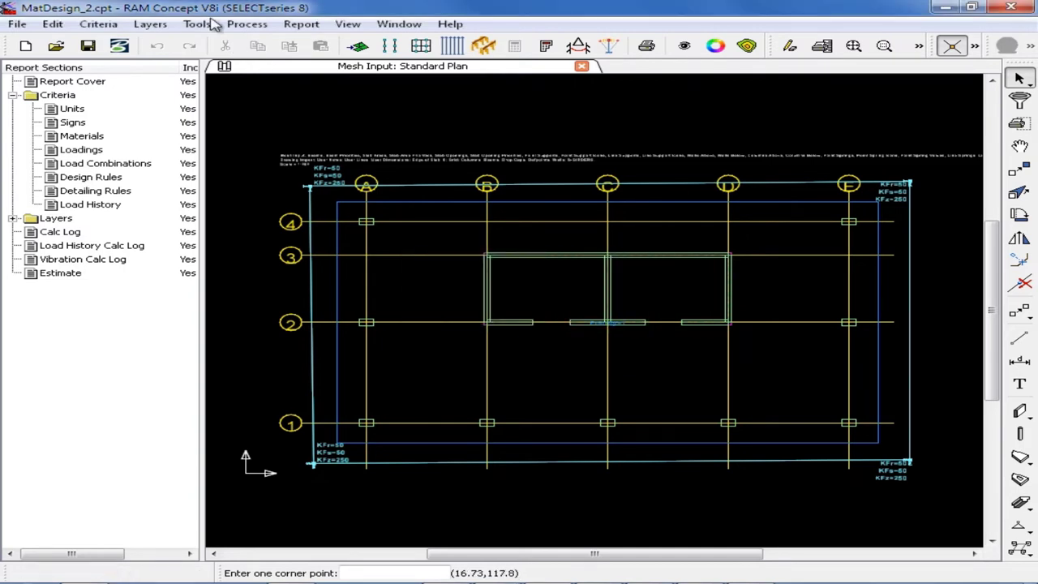
- Save the model again now that the calculation has finished
click(88, 46)
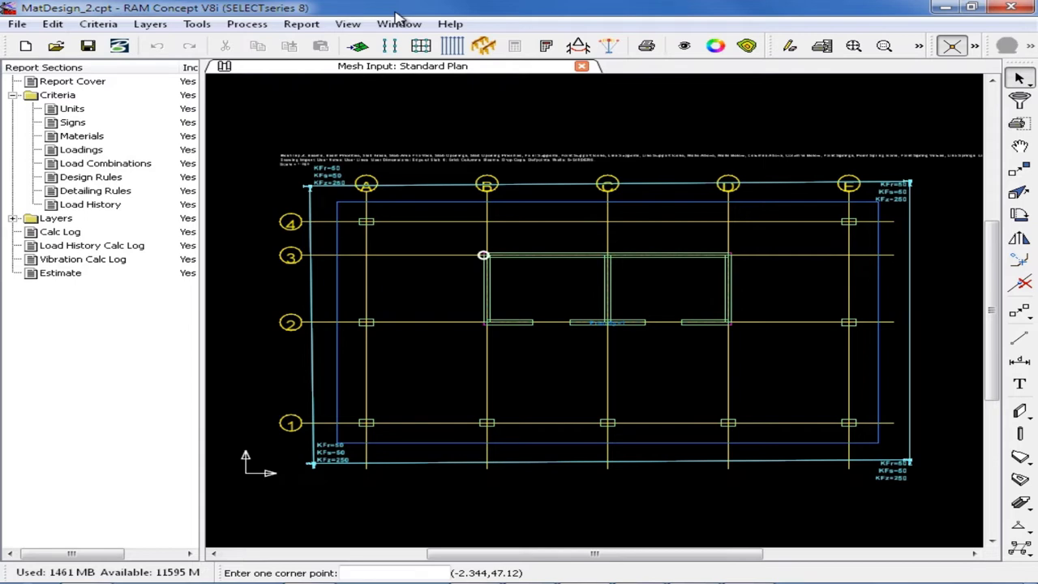
- Show the Design Status > Status Plan and increase its label text size
click(150, 24)
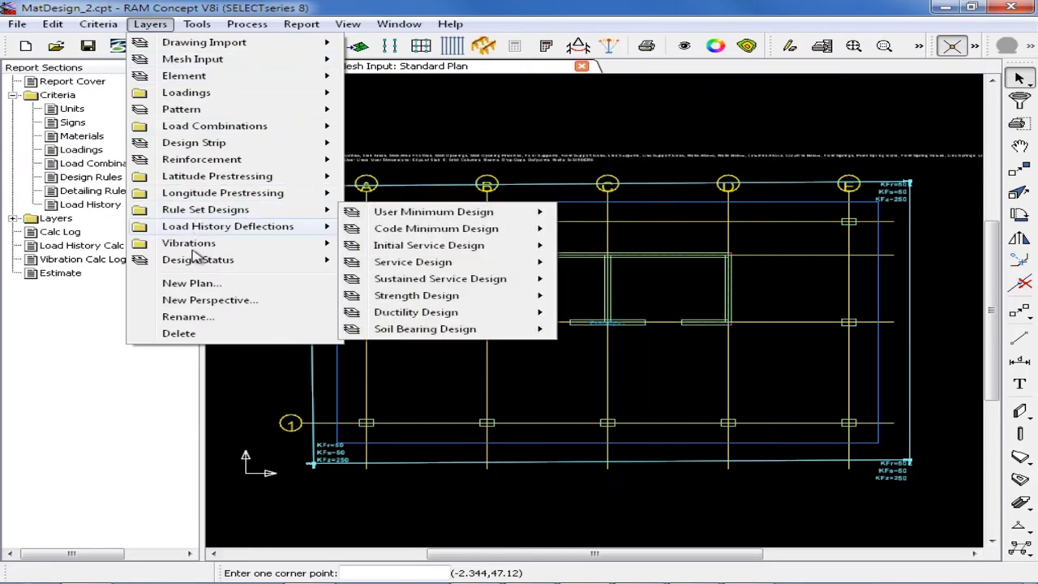
mouse_move(198, 260)
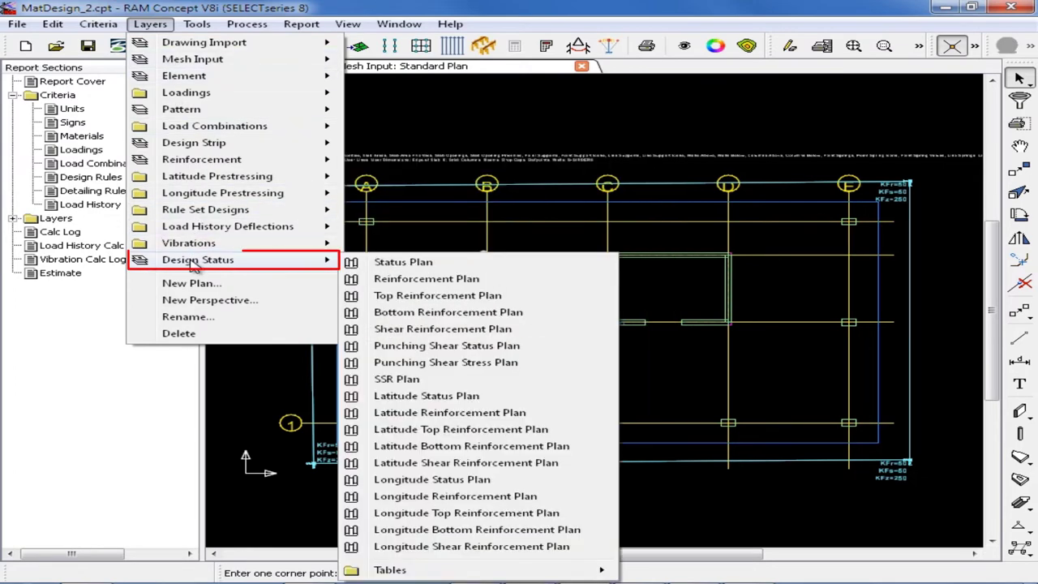
click(387, 263)
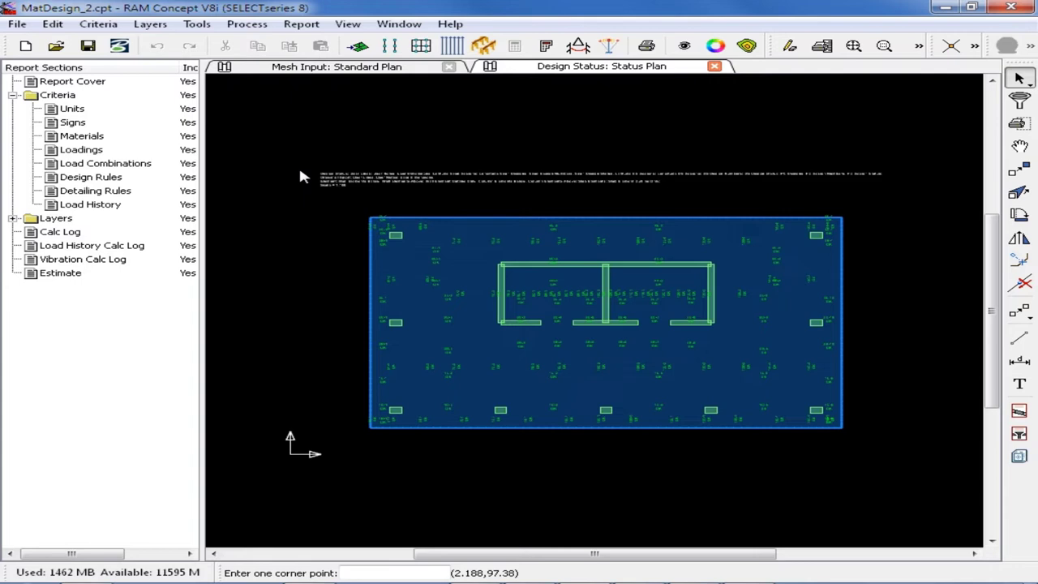
click(919, 47)
click(790, 92)
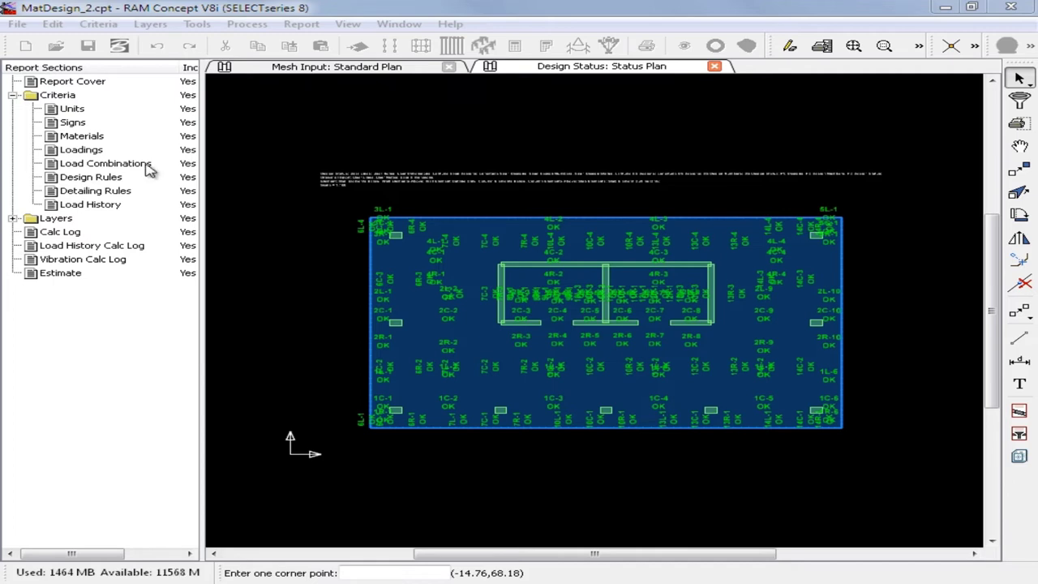
- Open the Soil Bearing Design: Max Soil Bearing Pressure Plan and enlarge its contour value labels
click(153, 25)
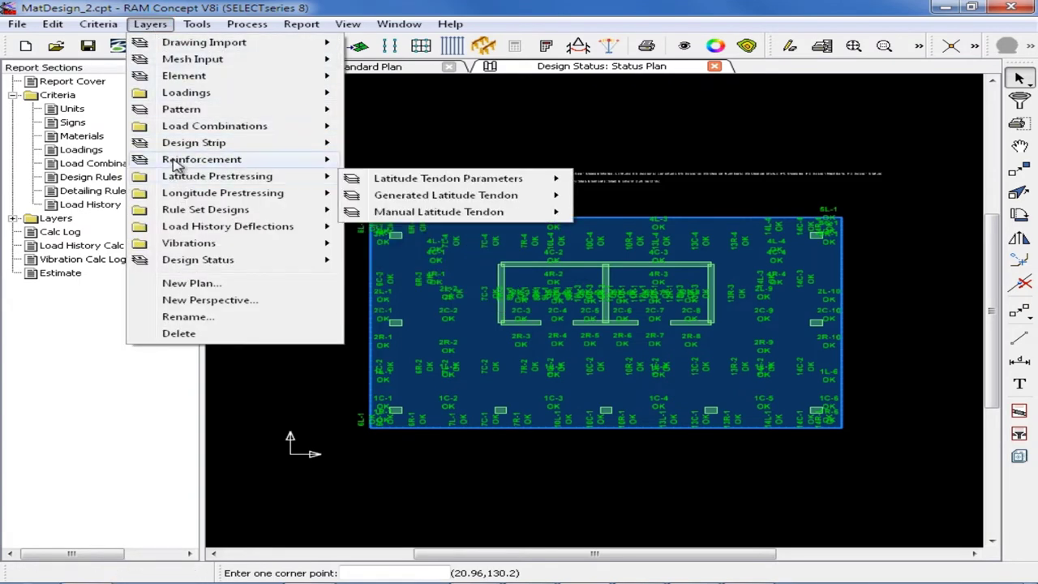
mouse_move(191, 211)
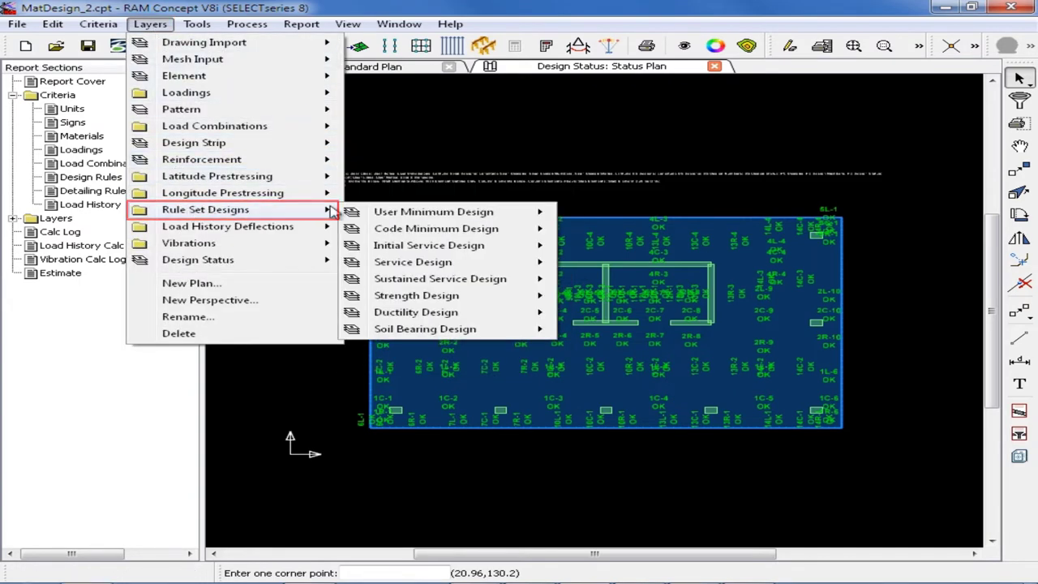
mouse_move(403, 335)
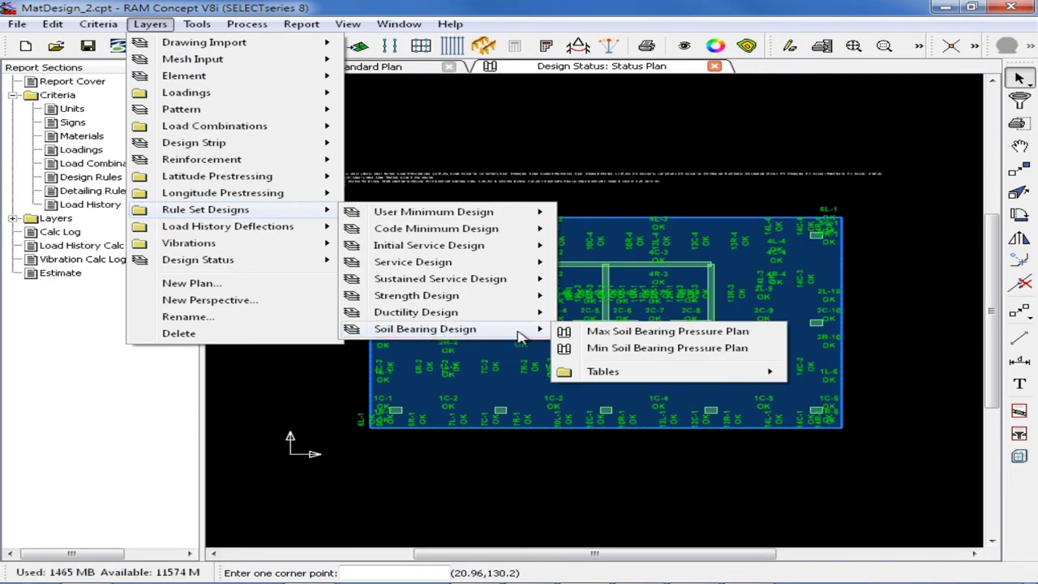
click(600, 332)
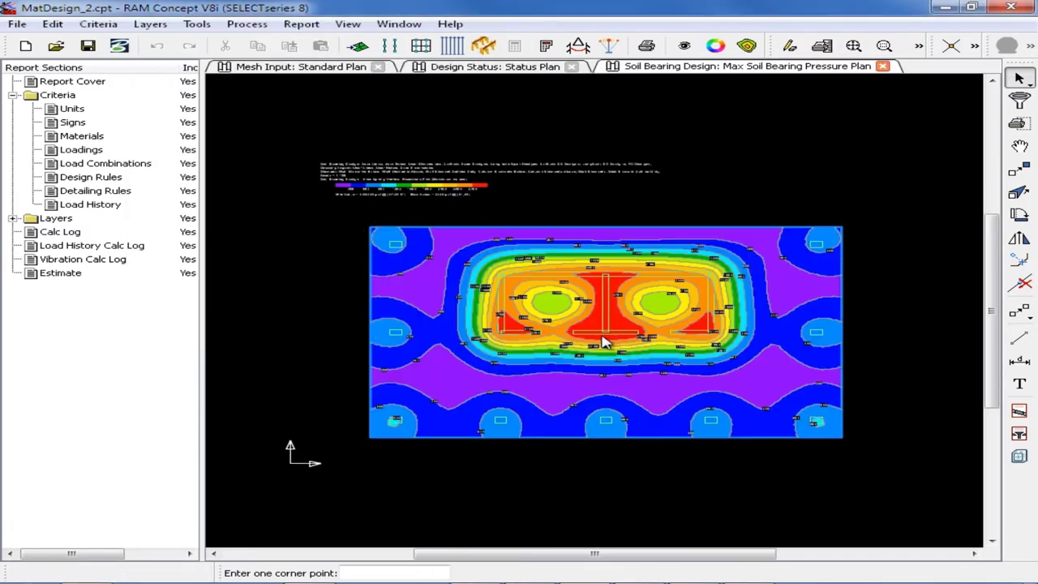
click(919, 46)
click(791, 92)
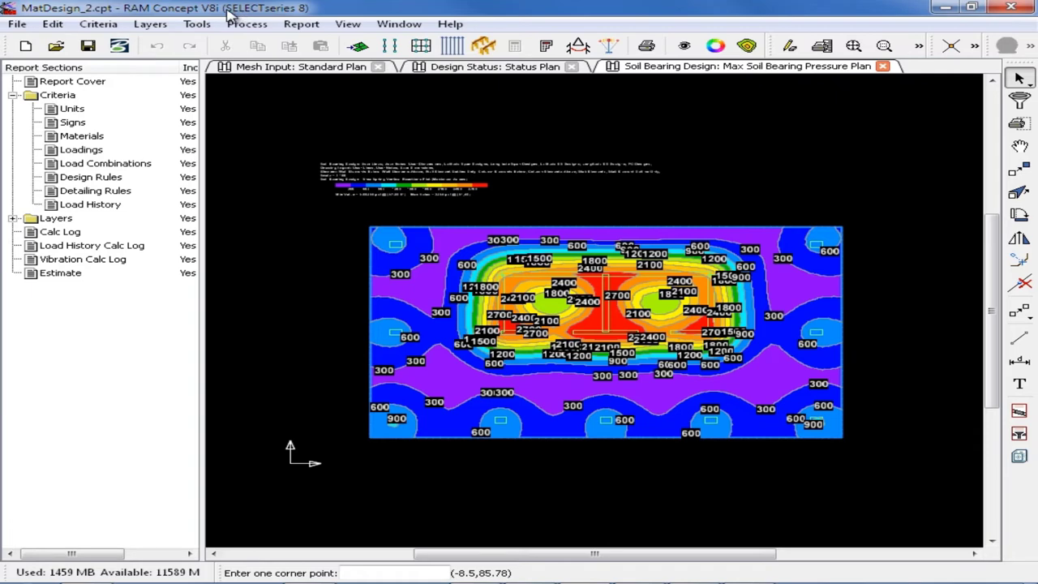
- Display the Reinforcement: Top Bars Plan from the Layers menu
click(141, 26)
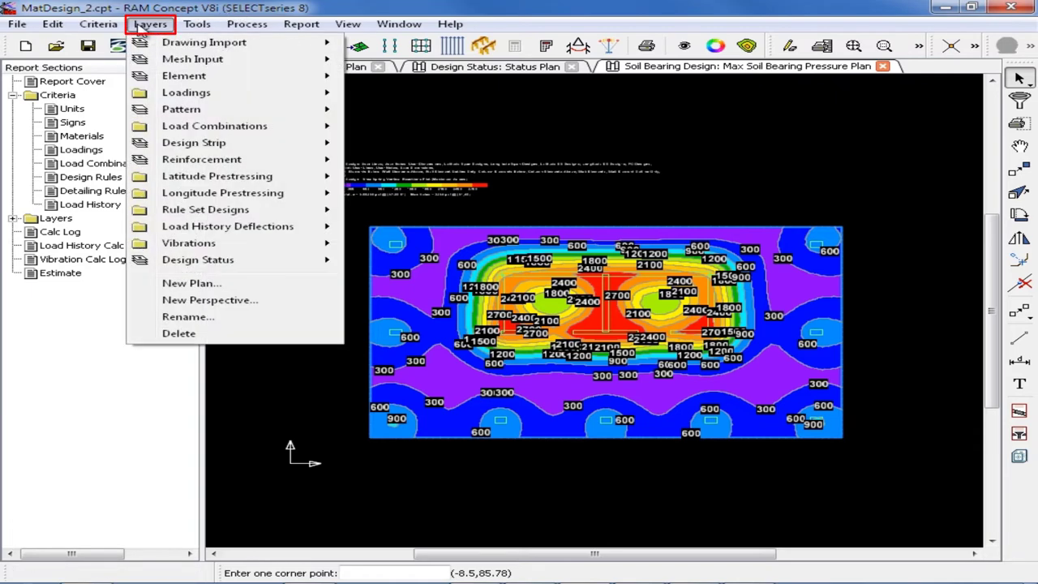
mouse_move(172, 166)
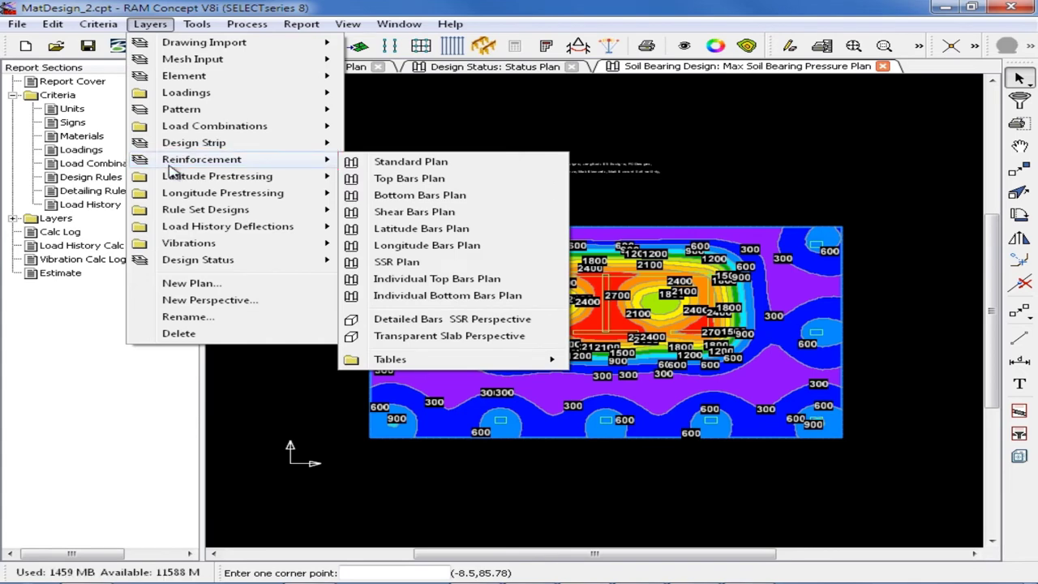
click(393, 179)
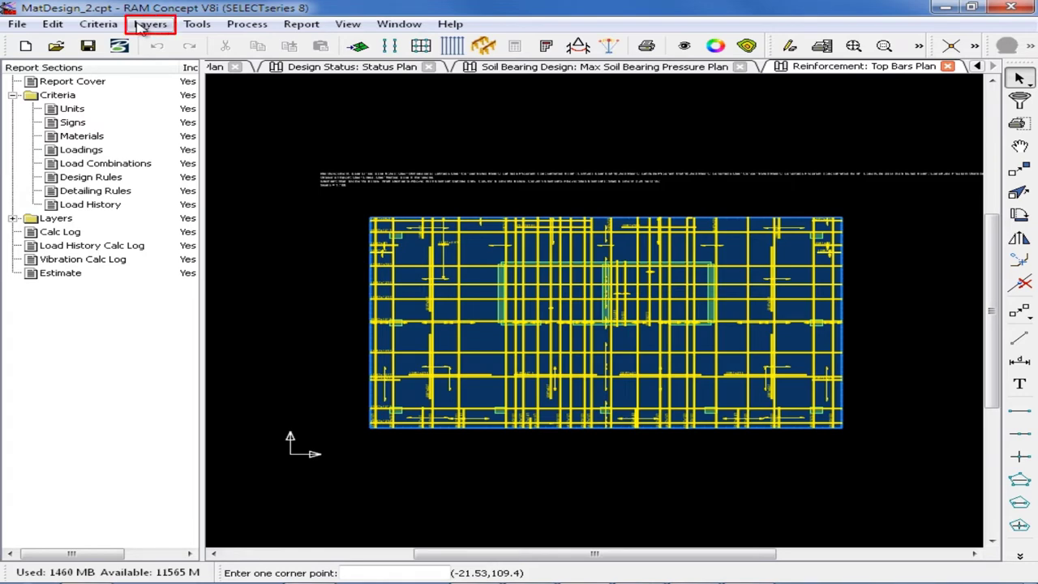
click(146, 24)
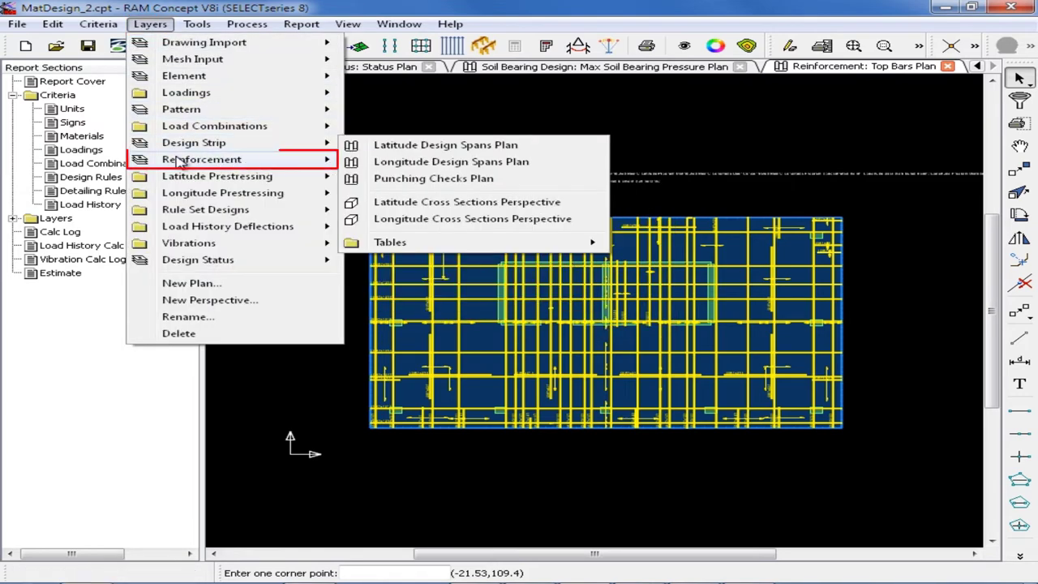
- Open the Reinforcement: Bottom Bars Plan in its own tab
mouse_move(202, 159)
click(402, 195)
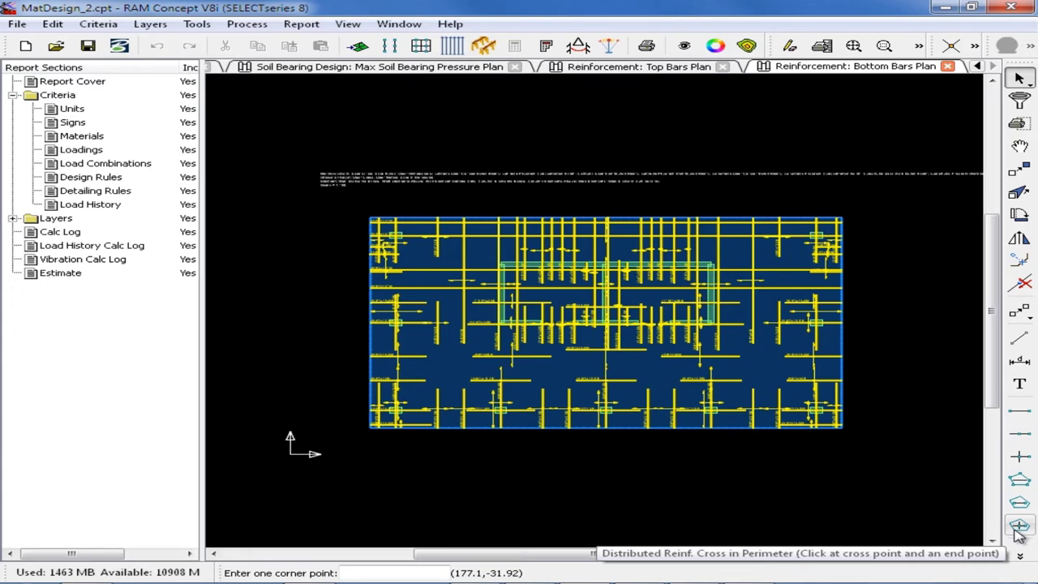
- Pick the Distributed Reinf. Cross in Perimeter tool on the Bottom Bars Plan
click(1019, 527)
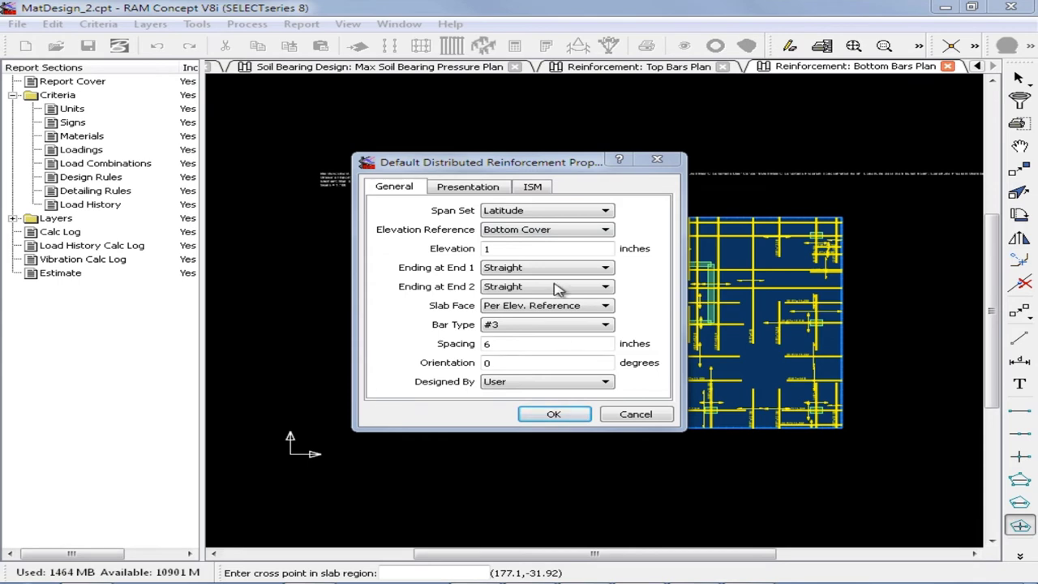
- Change the default distributed reinforcement to elevation 3, #6 bars and spacing 12
double_click(495, 248)
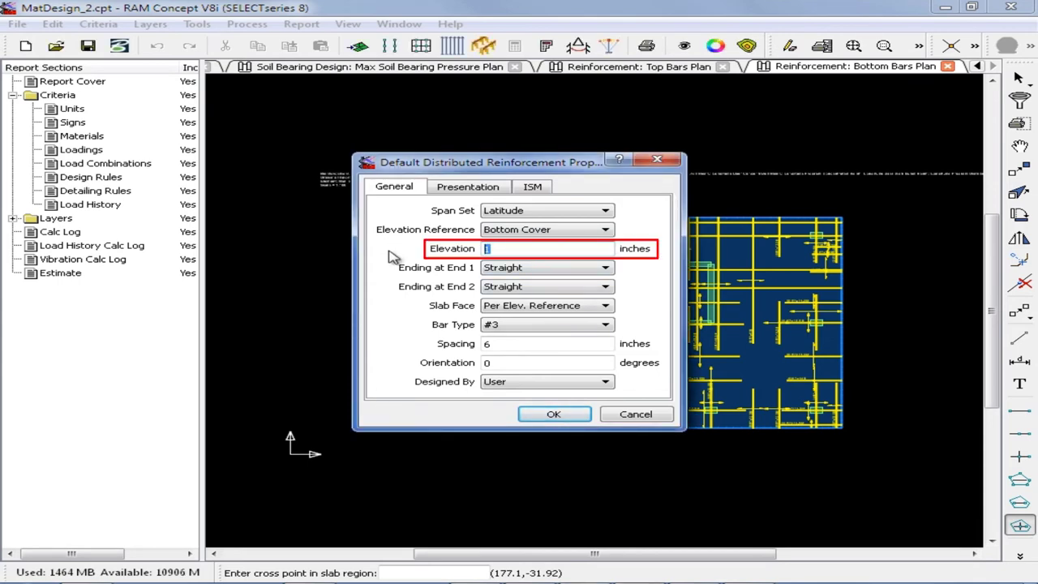
text(3)
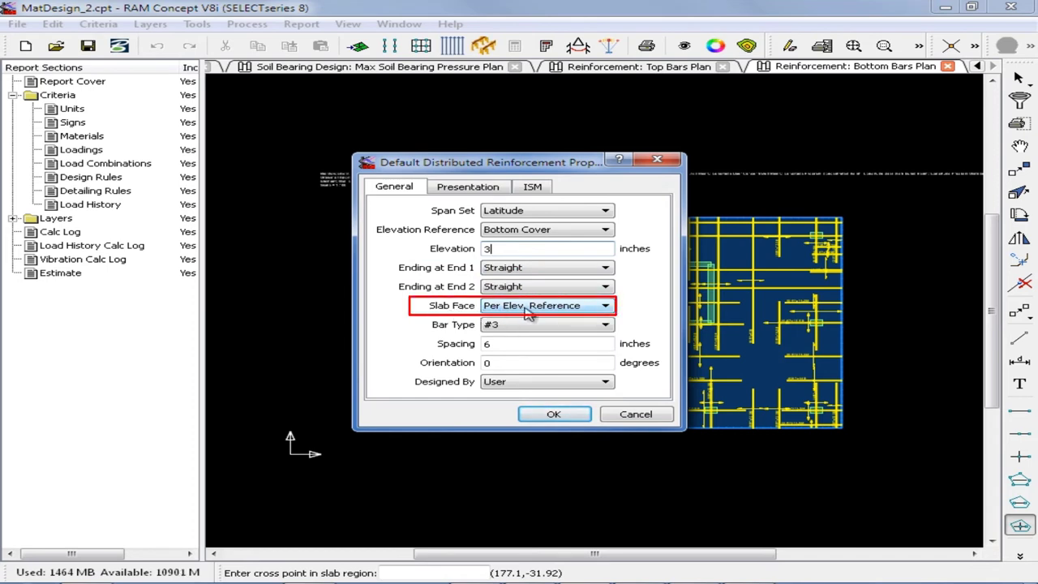
click(505, 329)
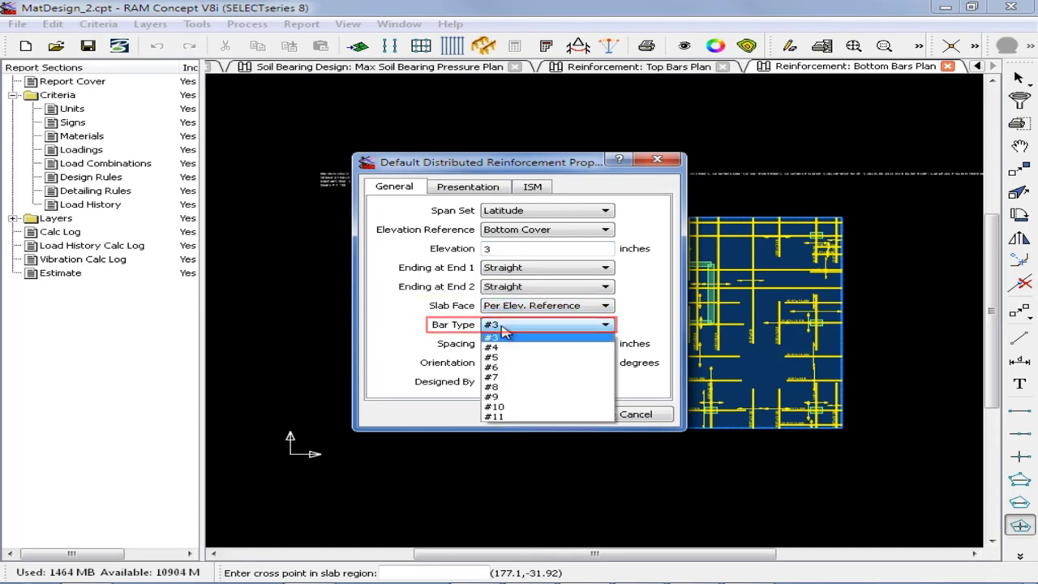
click(491, 367)
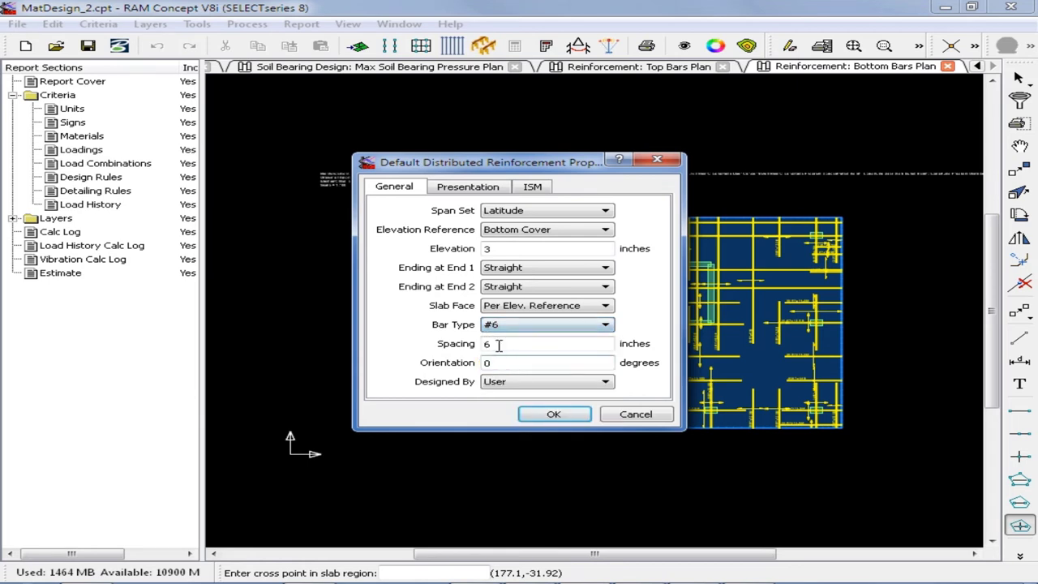
key(Tab)
text(12)
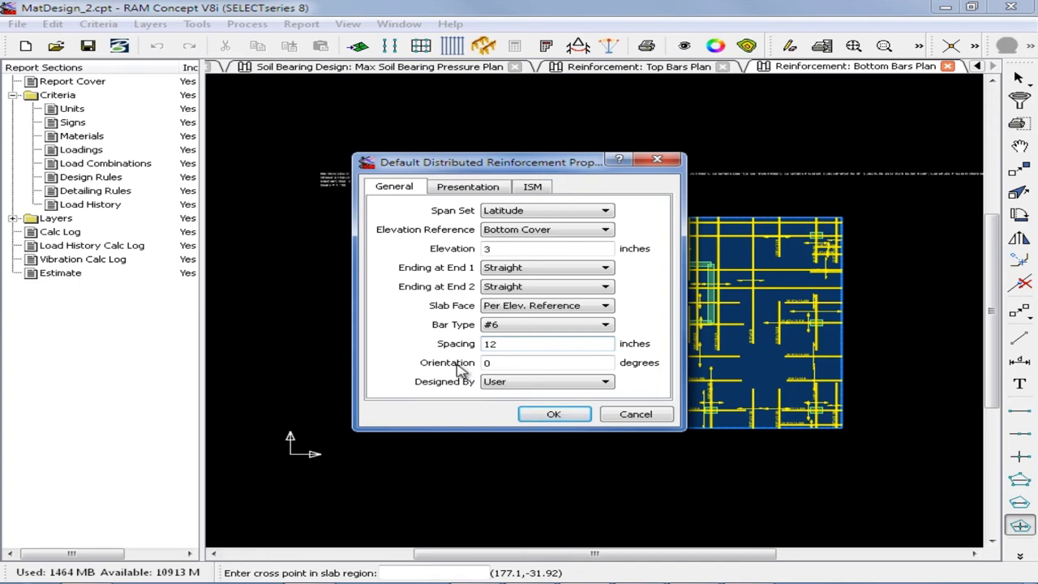
- Accept the cross defaults and, with orthogonal snap on, place the bottom-bar cross in the lower-right slab
click(526, 414)
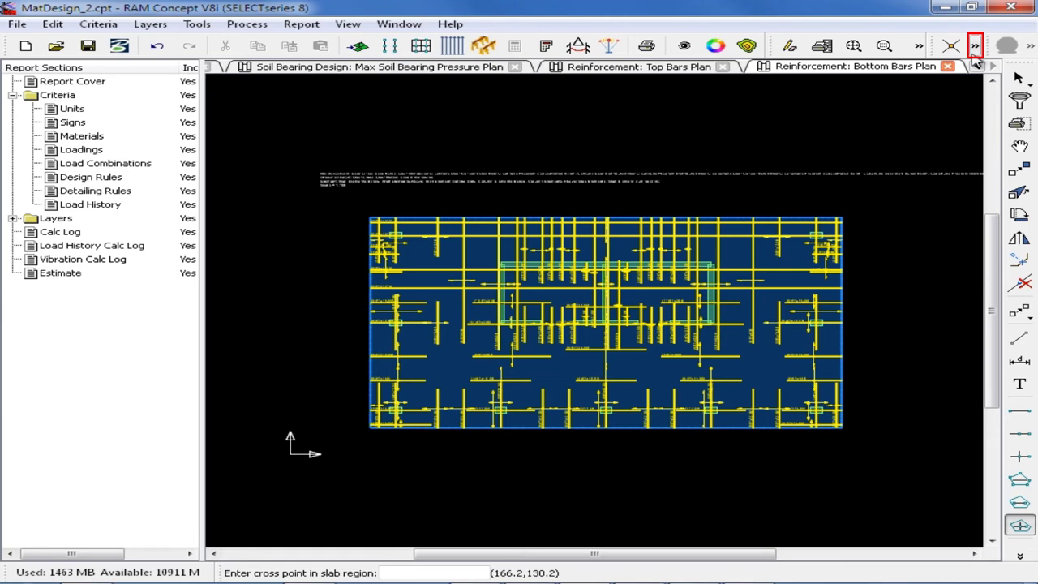
click(975, 49)
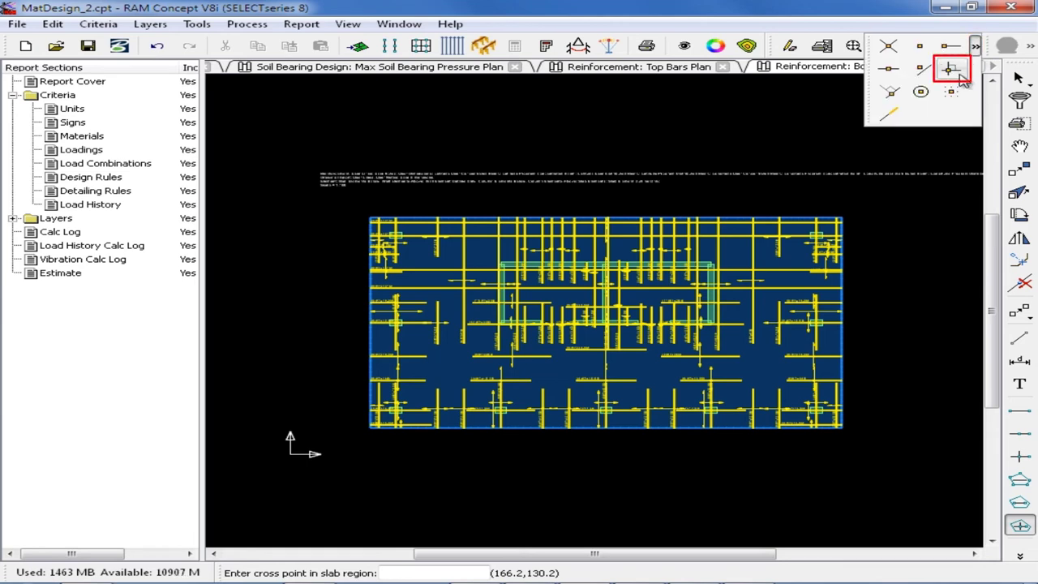
click(961, 75)
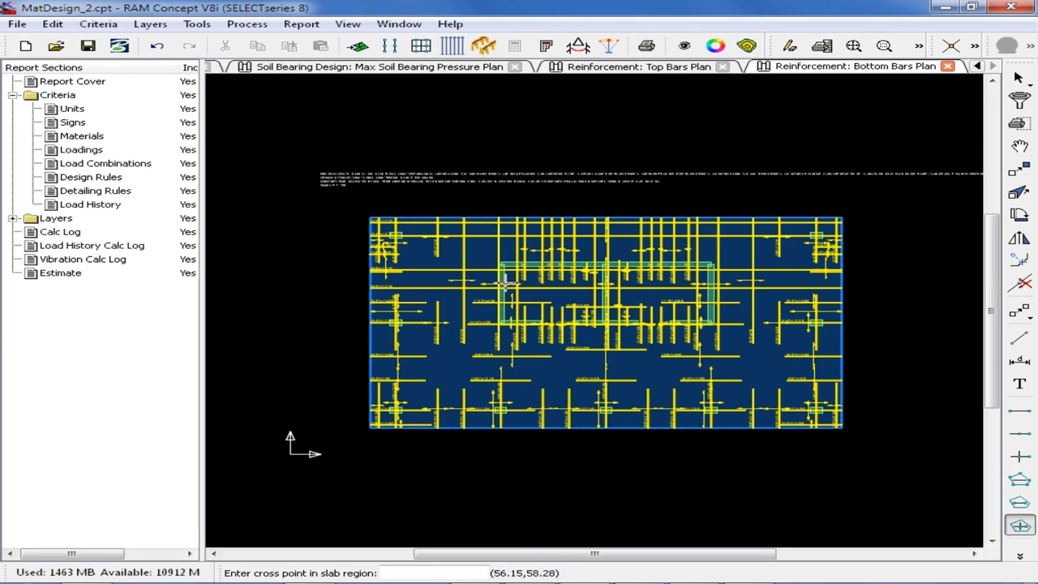
click(763, 371)
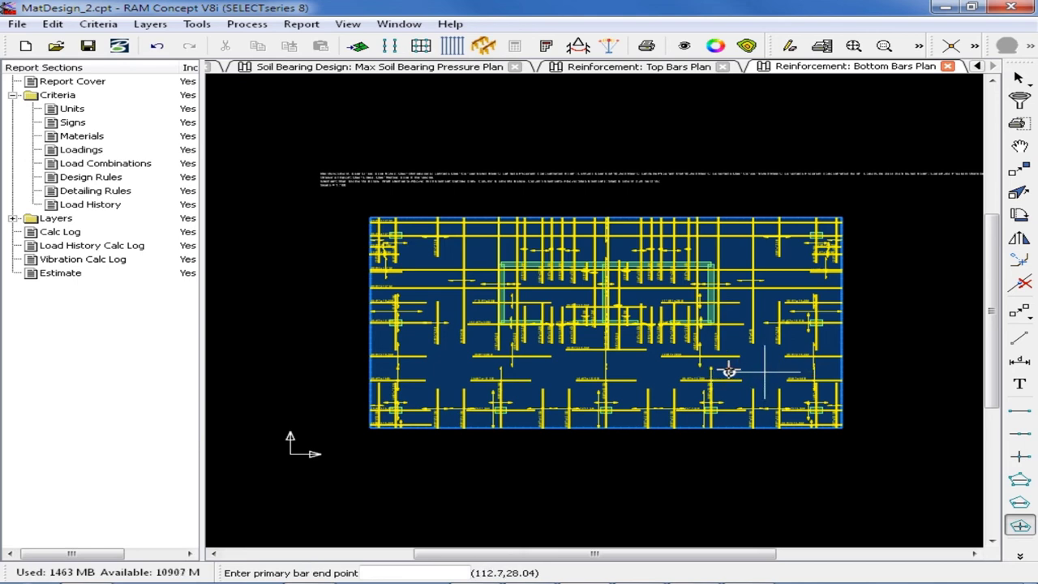
click(728, 372)
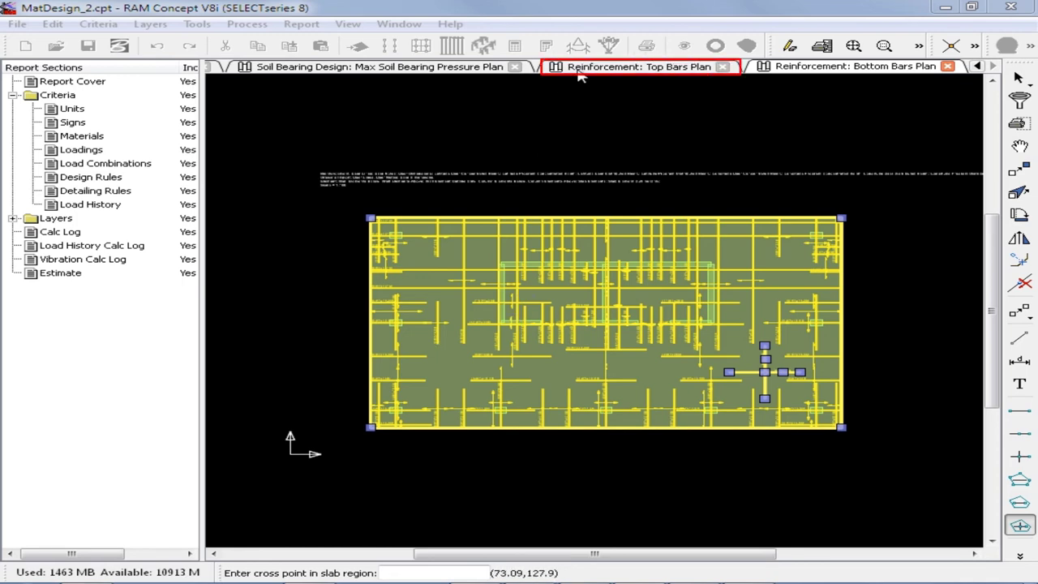
- On the Top Bars Plan, start a cross-in-perimeter measured from Top Cover at 2 inch elevation
click(641, 68)
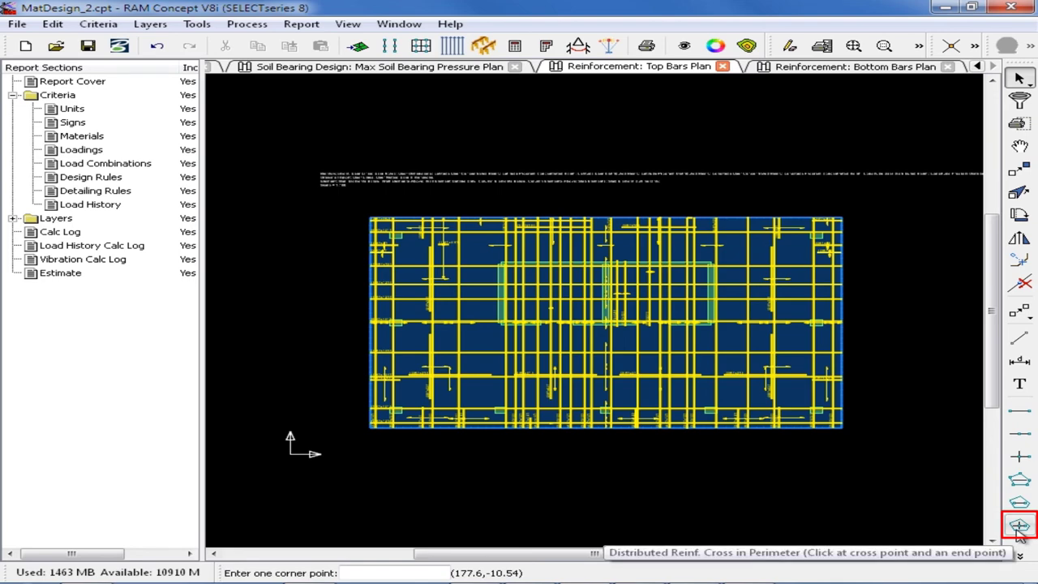
double_click(1020, 527)
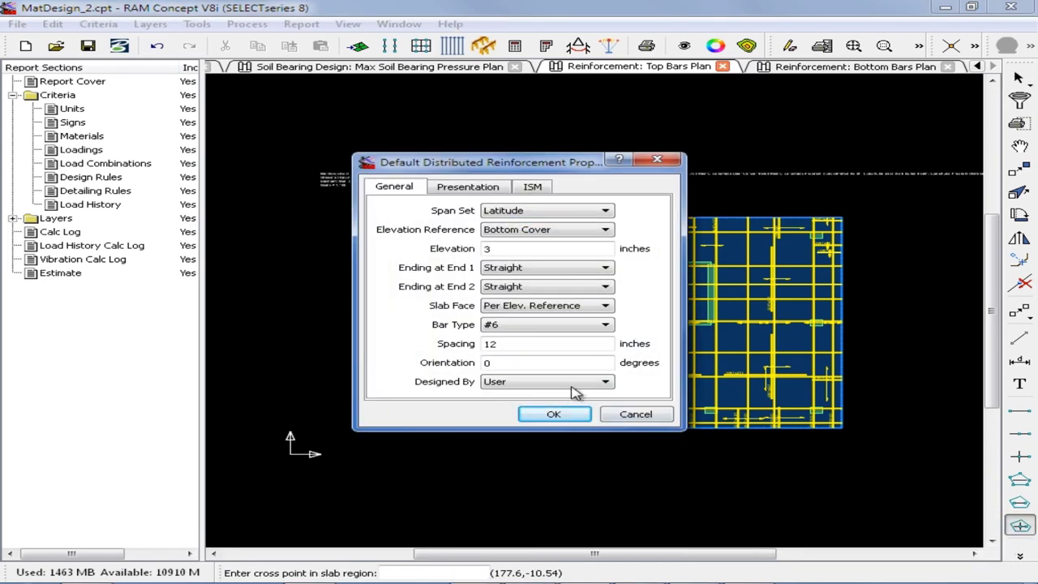
click(506, 231)
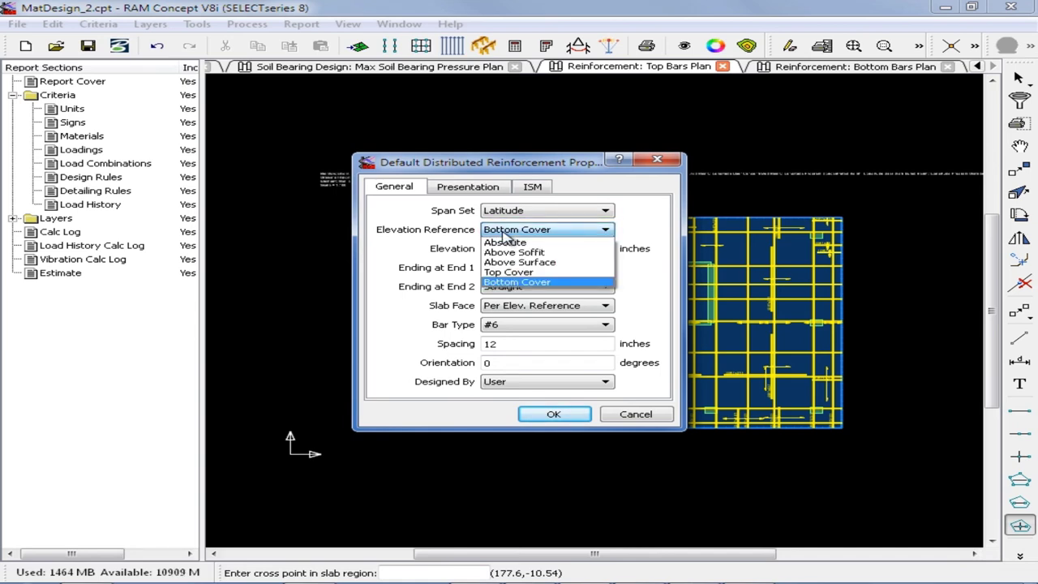
click(522, 274)
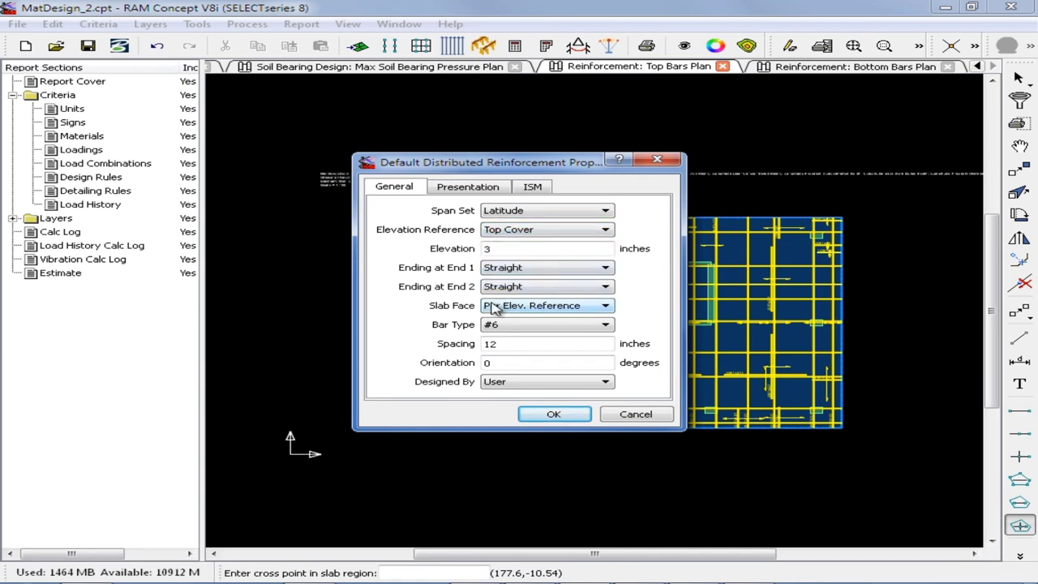
double_click(502, 249)
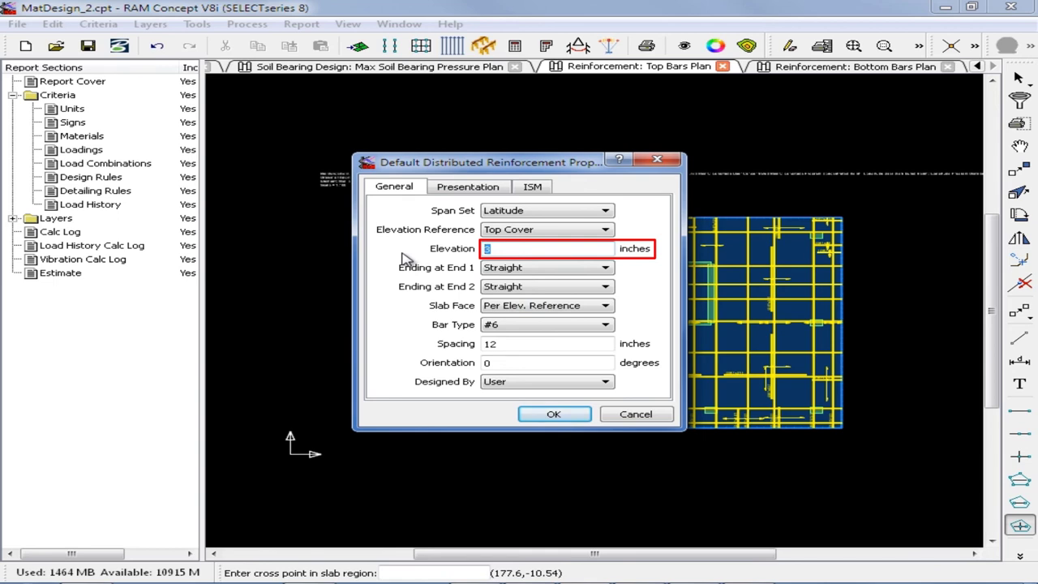
text(2)
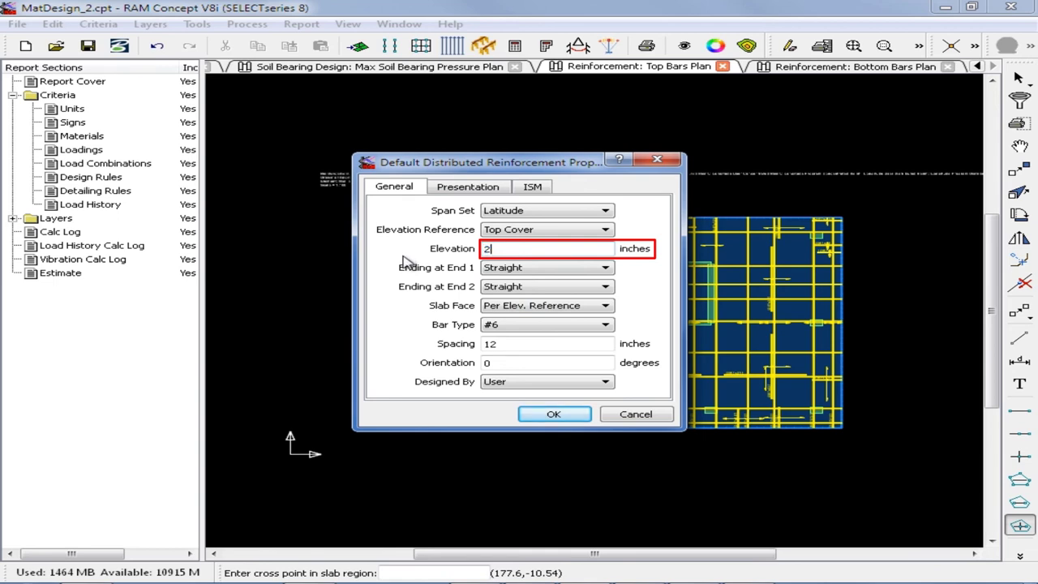
- Accept the defaults and, with orthogonal snap on, place the top-bar cross on the mat's right side
click(544, 415)
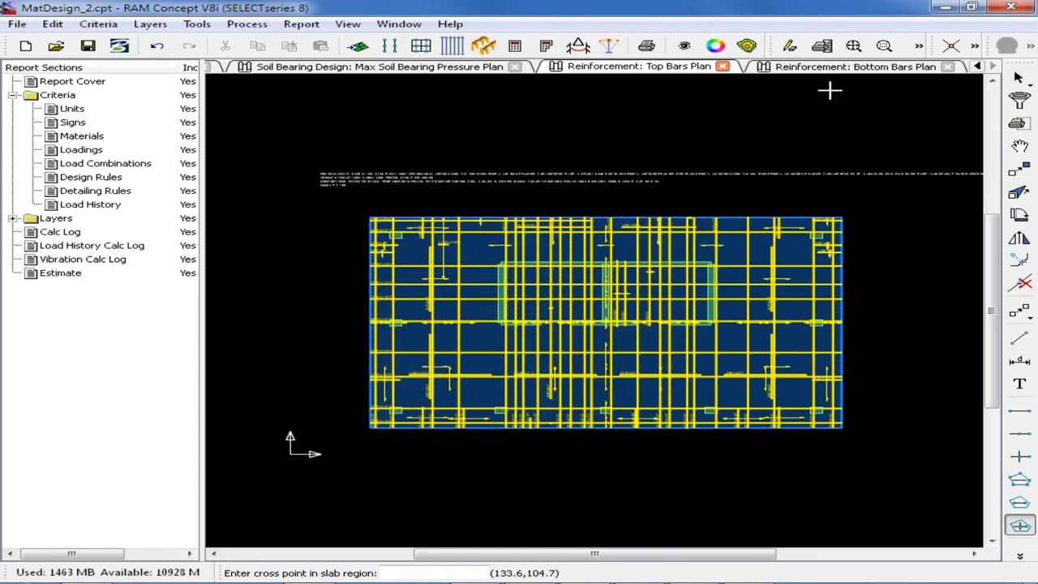
click(974, 47)
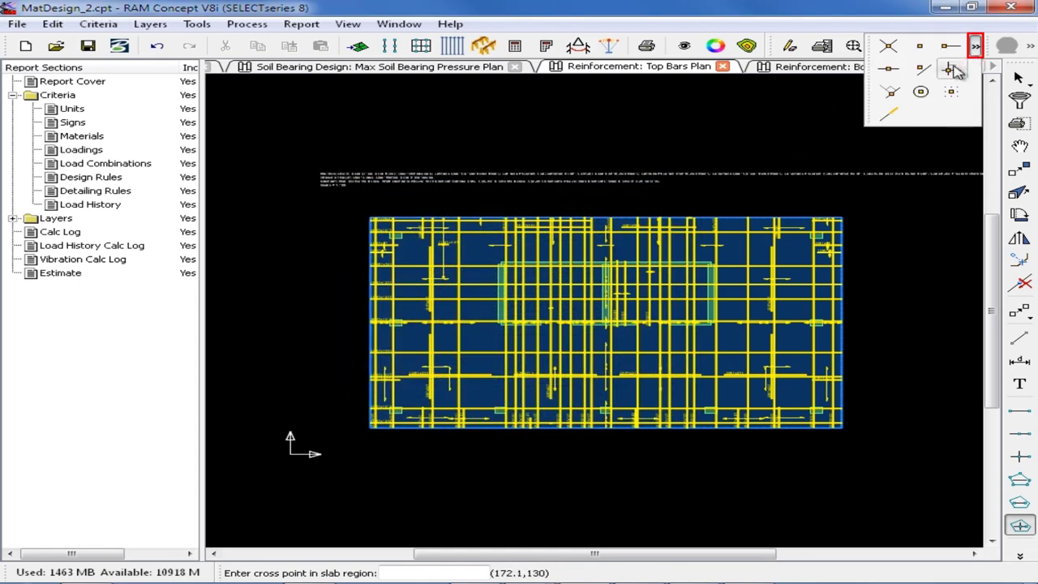
click(953, 70)
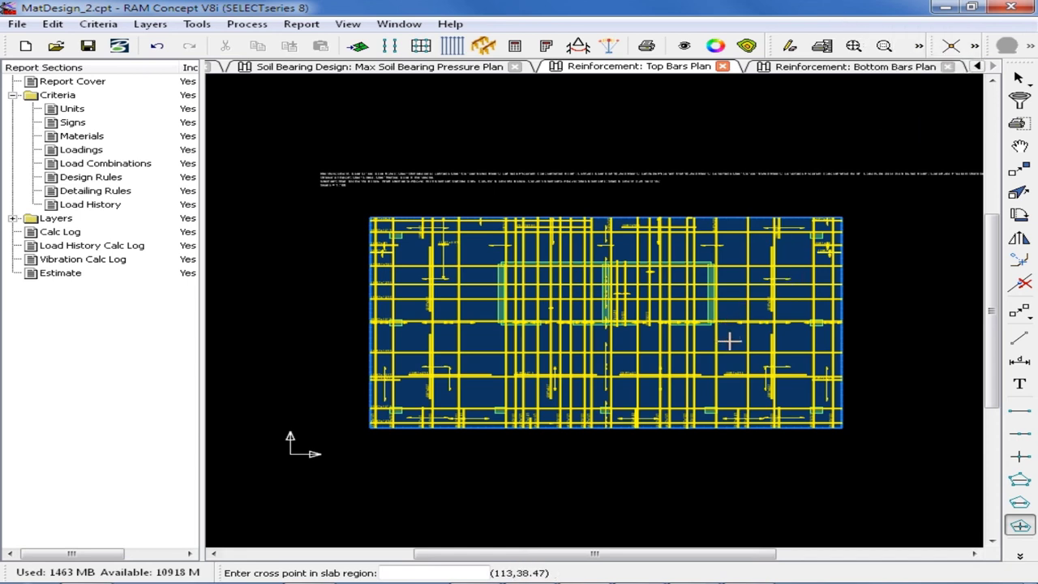
click(729, 340)
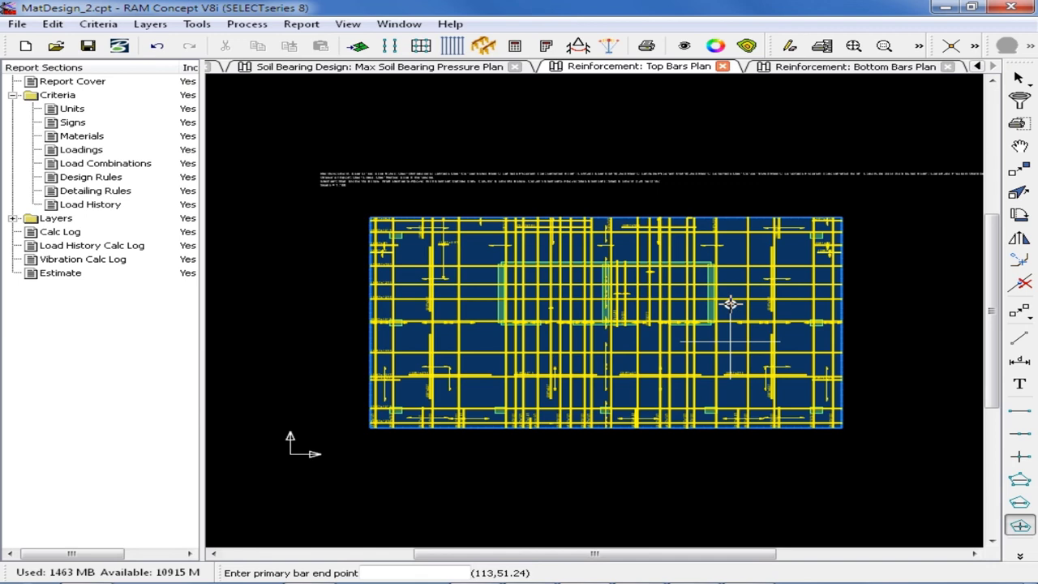
click(730, 303)
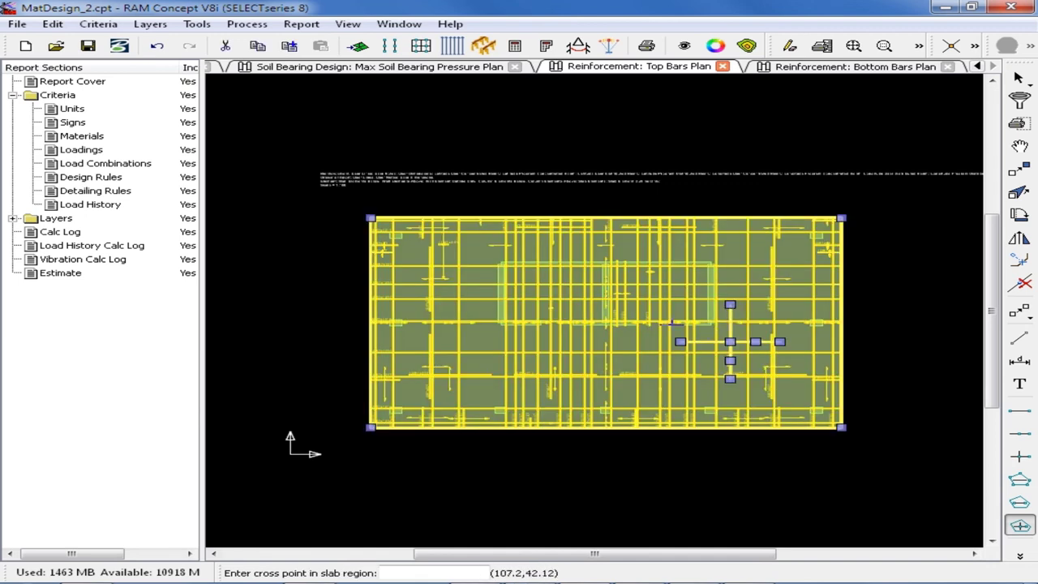
- Save the model and clear the slab selection
click(89, 46)
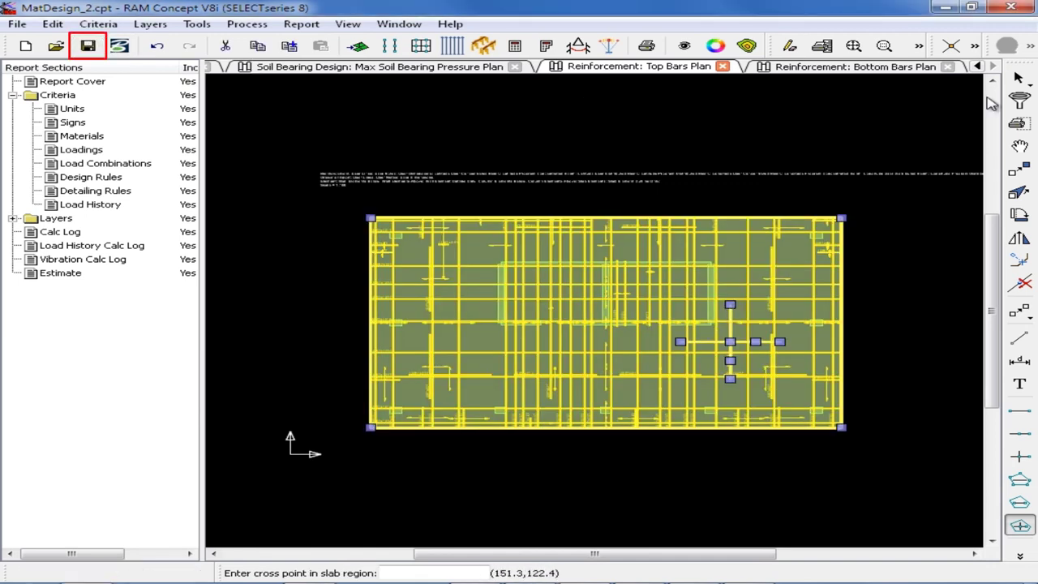
click(1018, 78)
click(829, 116)
click(779, 116)
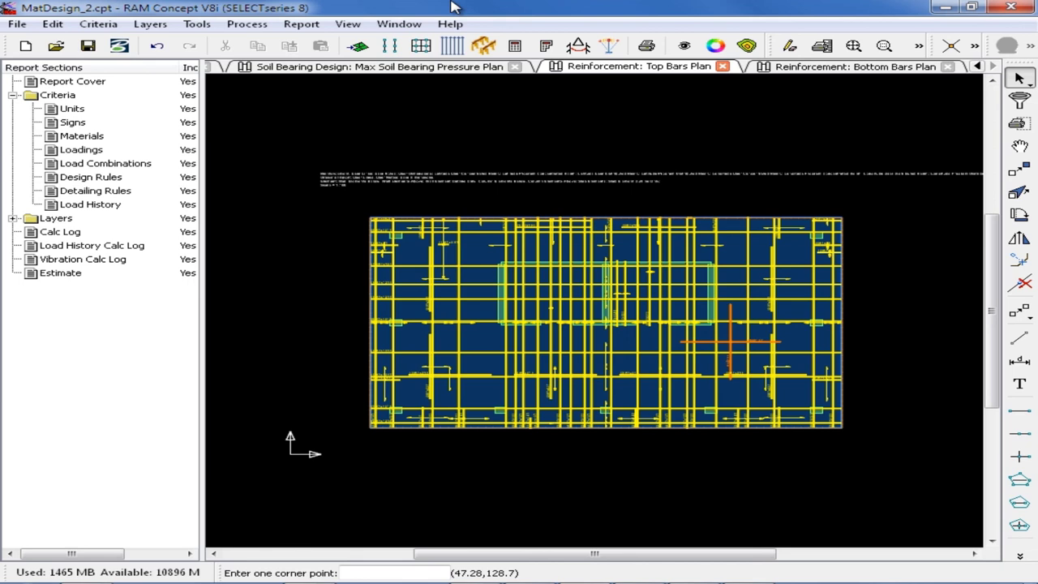
- Run Calc All to recalculate the mat with the user reinforcement crosses
click(514, 49)
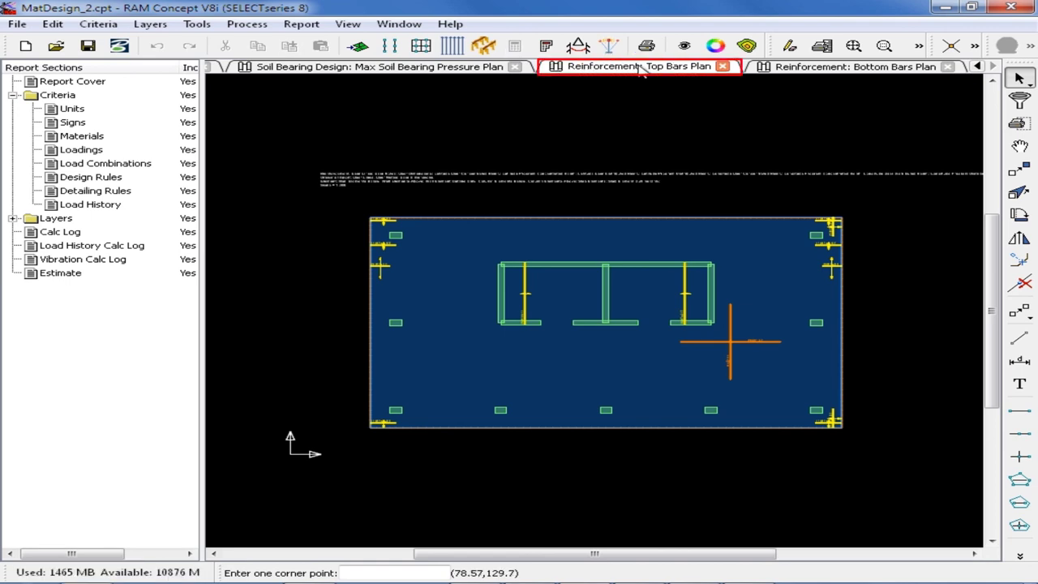
- Switch to the recalculated Bottom Bars Plan to review the reduced program bars
click(788, 68)
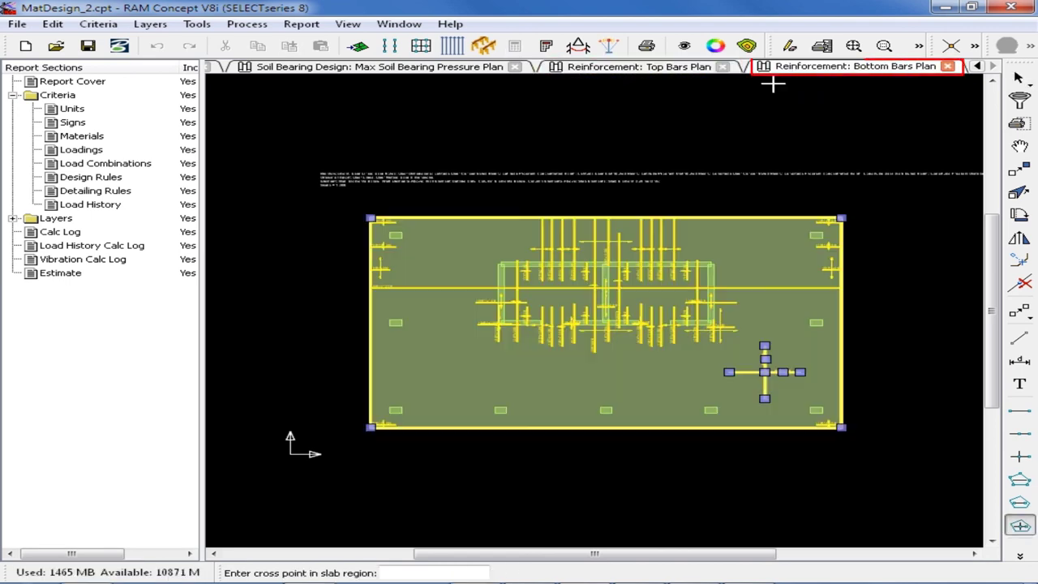